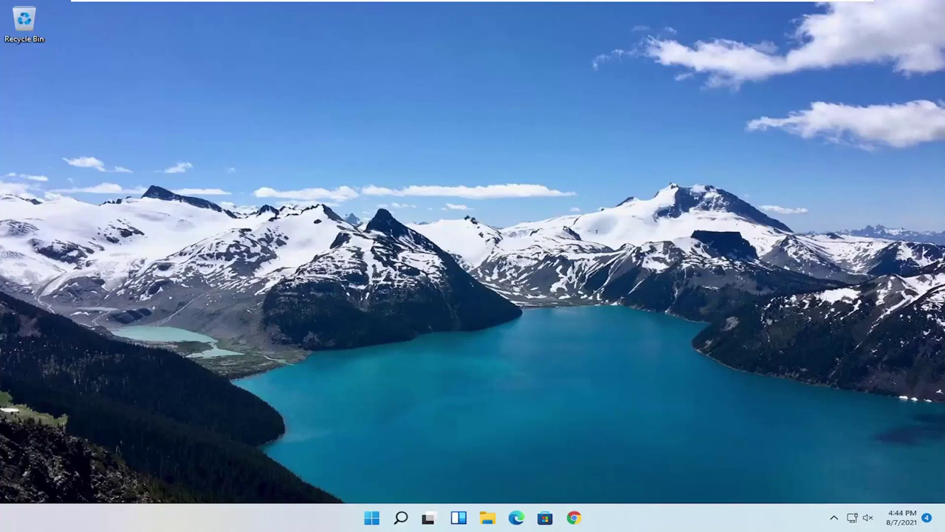
Search Windows for 'group policy' and launch the Edit group policy result
left_click(401, 517)
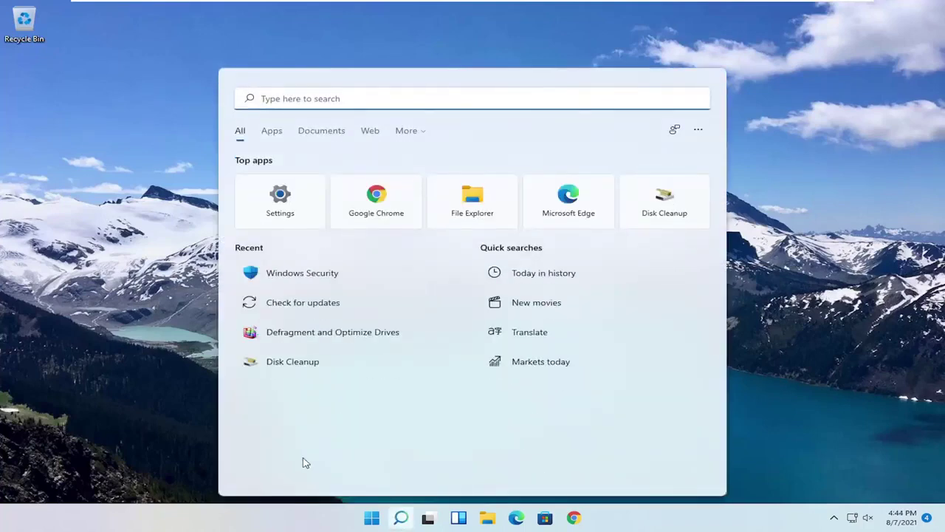
type("group policy")
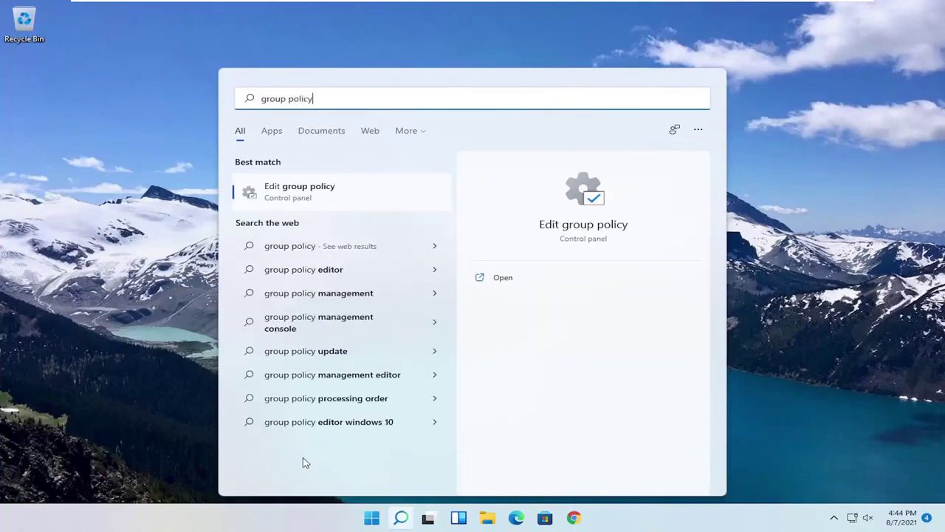
left_click(281, 191)
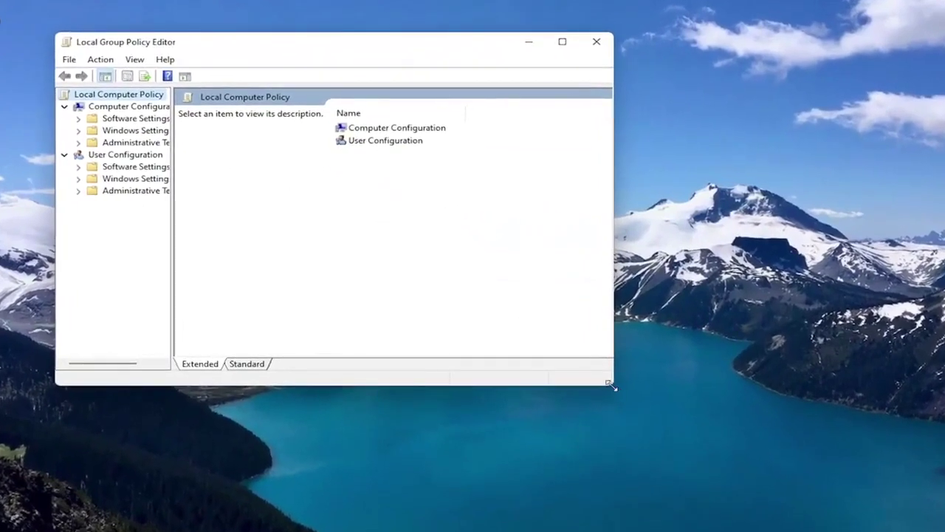
Enlarge the editor window, widen the folder tree pane, and move the window toward the screen centre
left_click_drag(610, 385, 766, 473)
left_click_drag(173, 263, 246, 266)
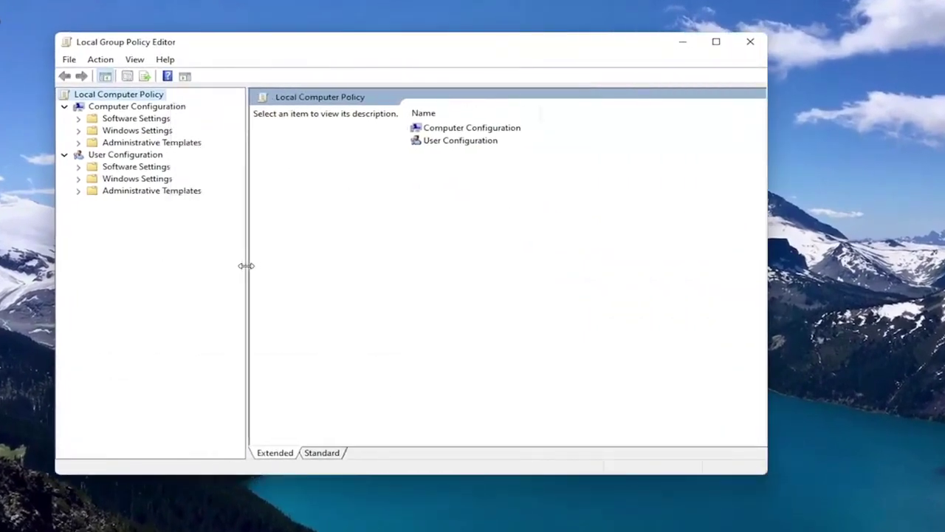
left_click_drag(310, 47, 392, 51)
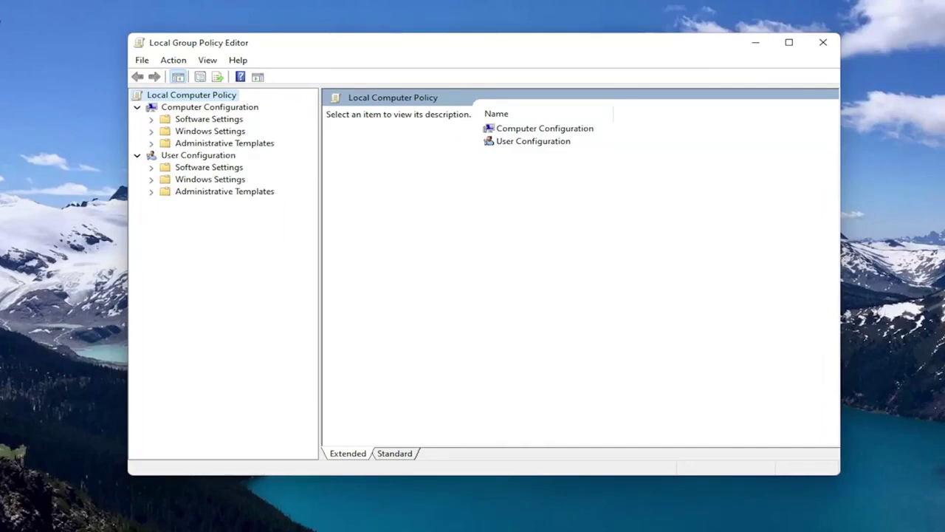
Navigate Administrative Templates > Windows Components > Microsoft Defender Antivirus and open 'Turn off Microsoft Defender Antivirus'
left_click(193, 107)
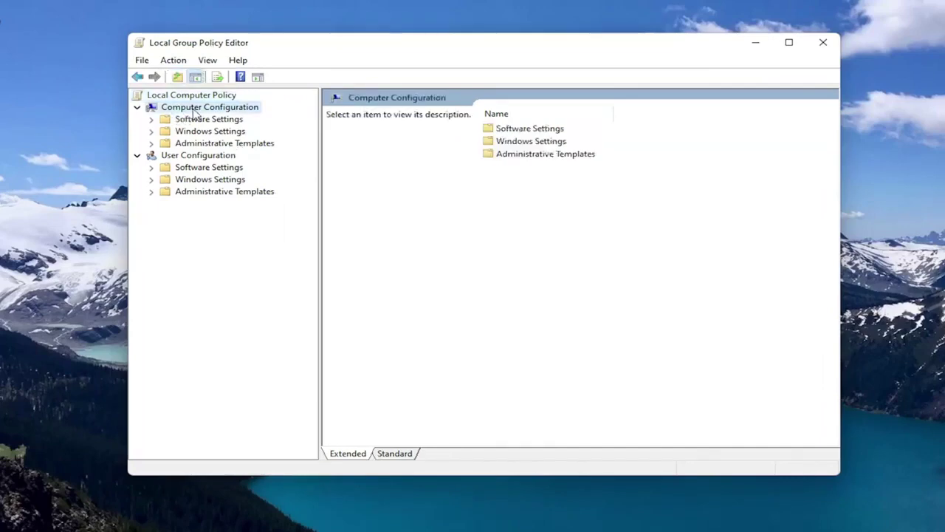
left_click(195, 146)
double_click(195, 146)
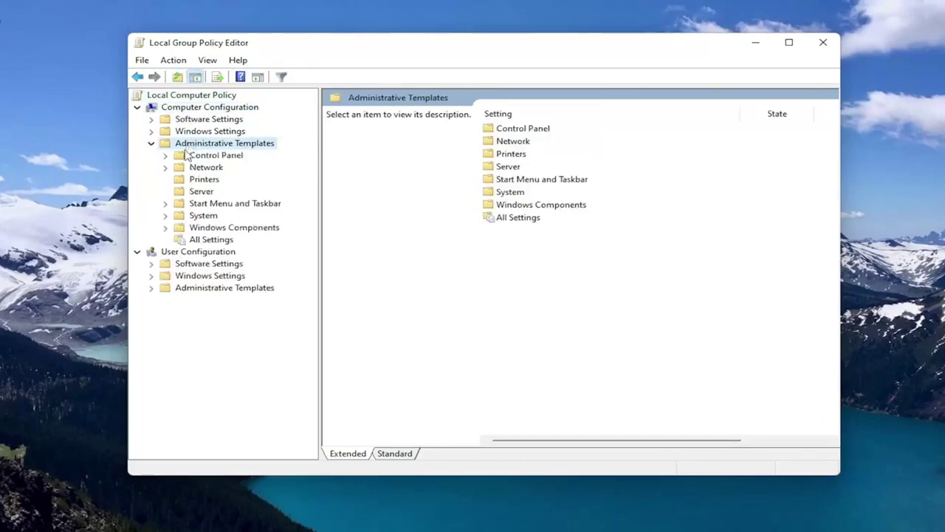
left_click(209, 229)
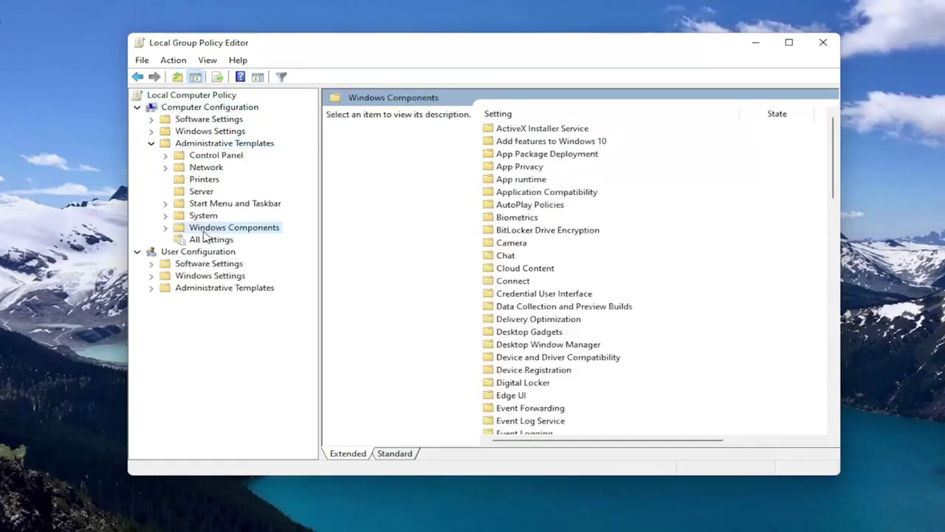
double_click(211, 230)
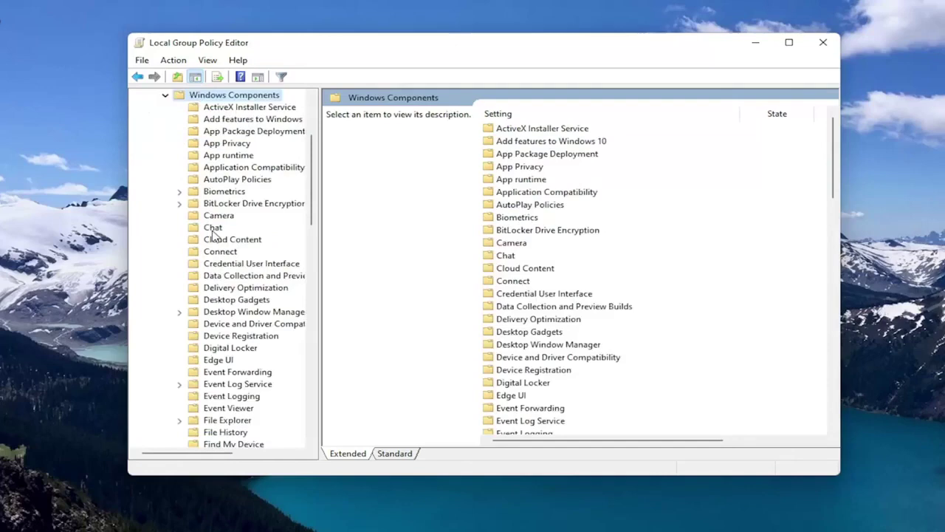
scroll(251, 287, "down", 14)
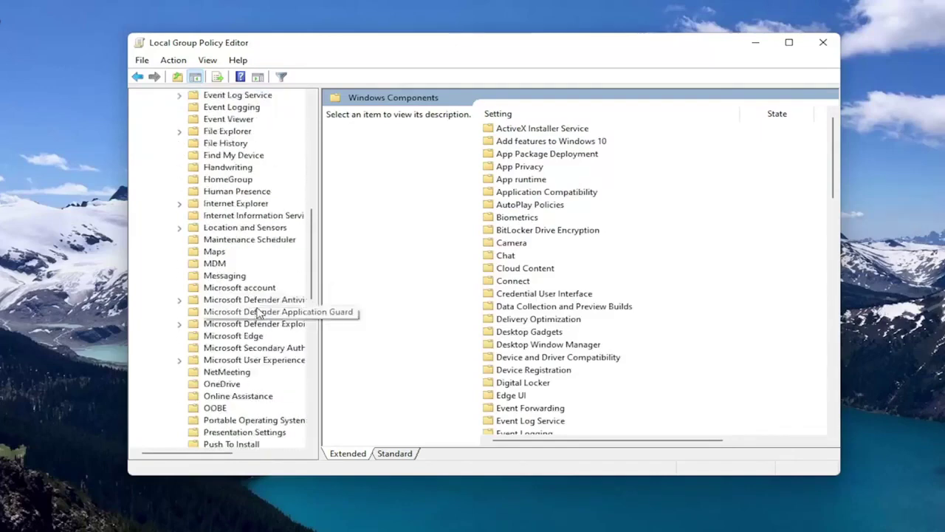
scroll(247, 283, "up", 5)
double_click(243, 263)
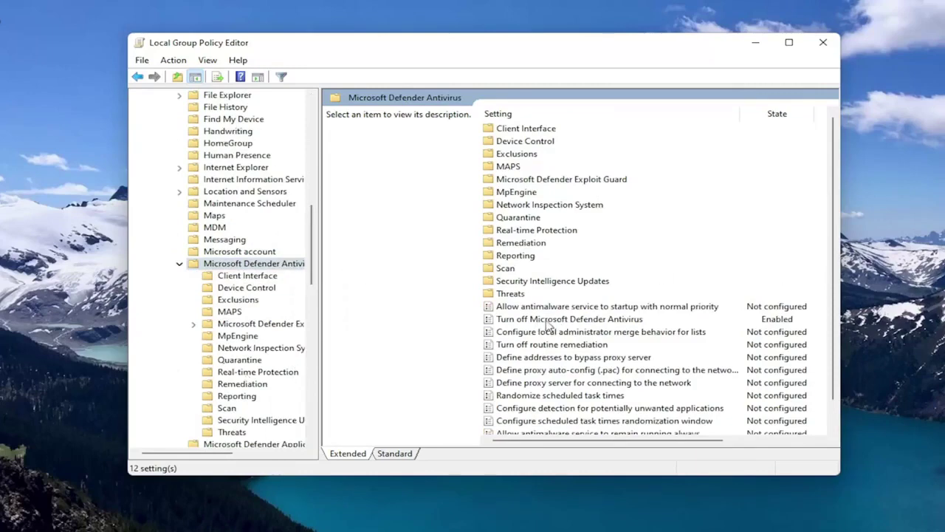
left_click(619, 322)
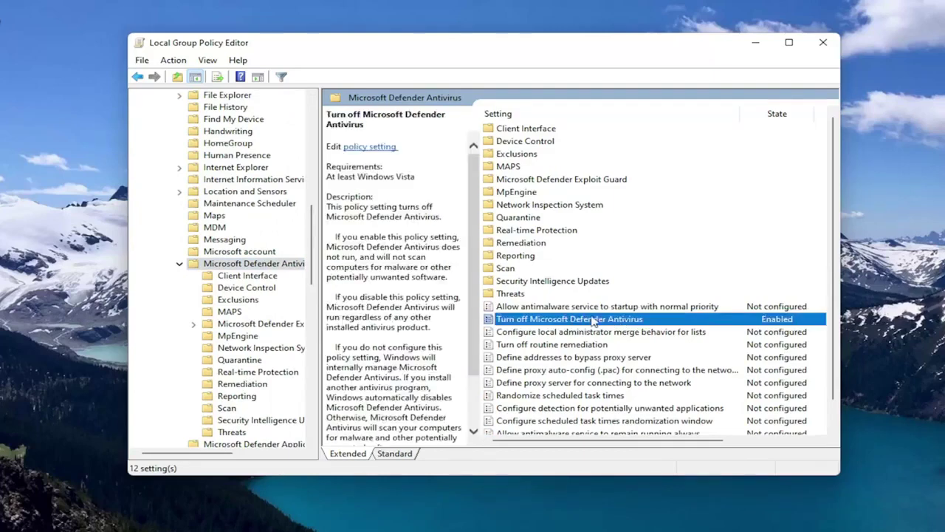
double_click(603, 322)
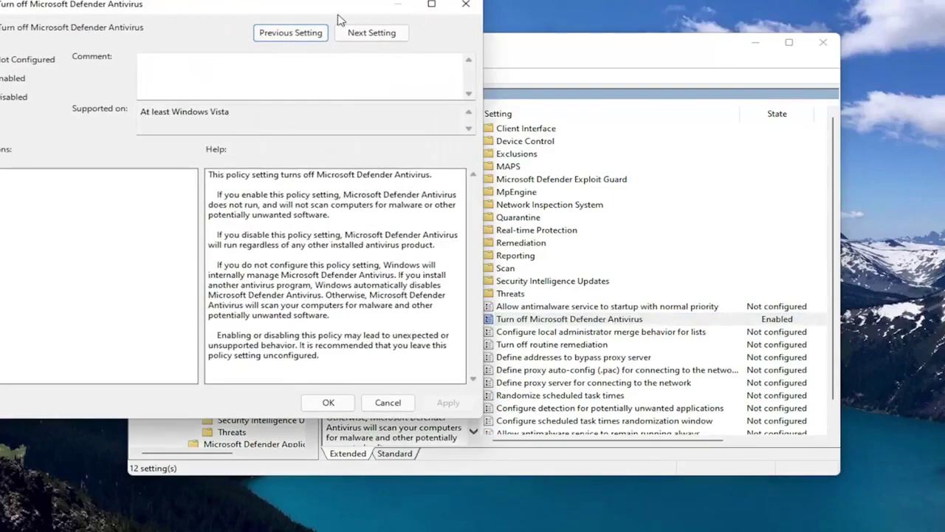
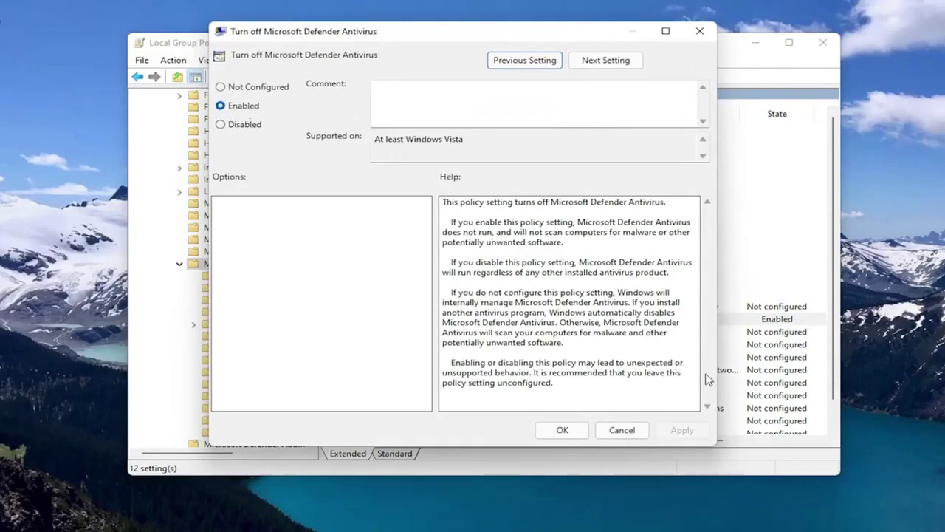
Apply and save 'Turn off Microsoft Defender Antivirus' as Enabled
left_click(563, 429)
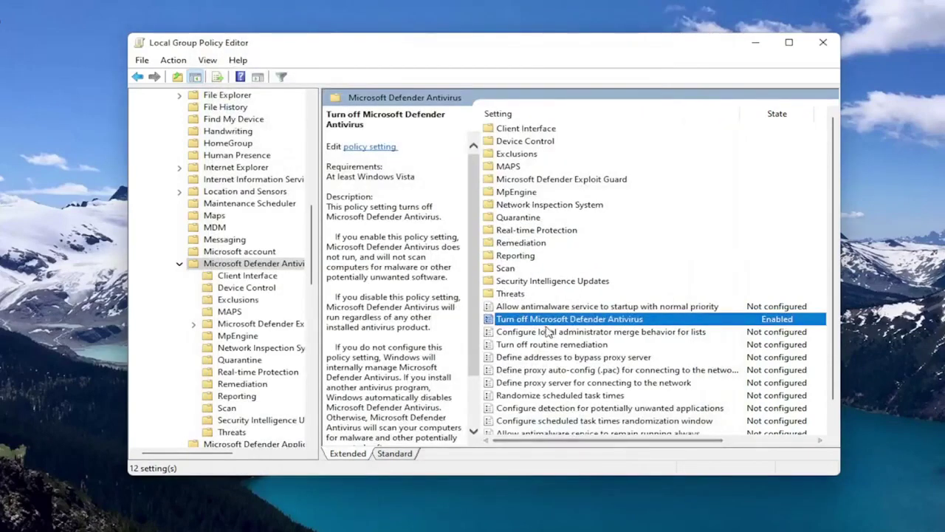
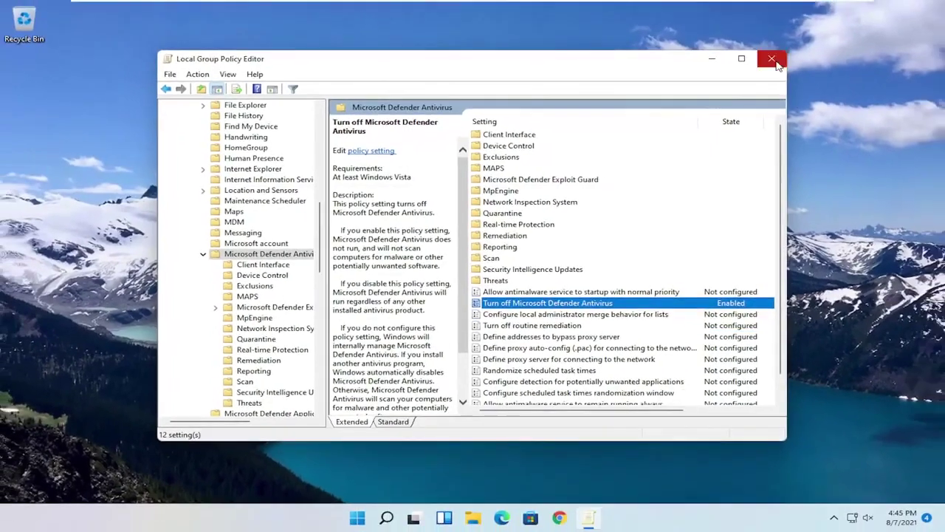
Close the Local Group Policy Editor and run regedit as administrator, approving the UAC prompt
left_click(823, 42)
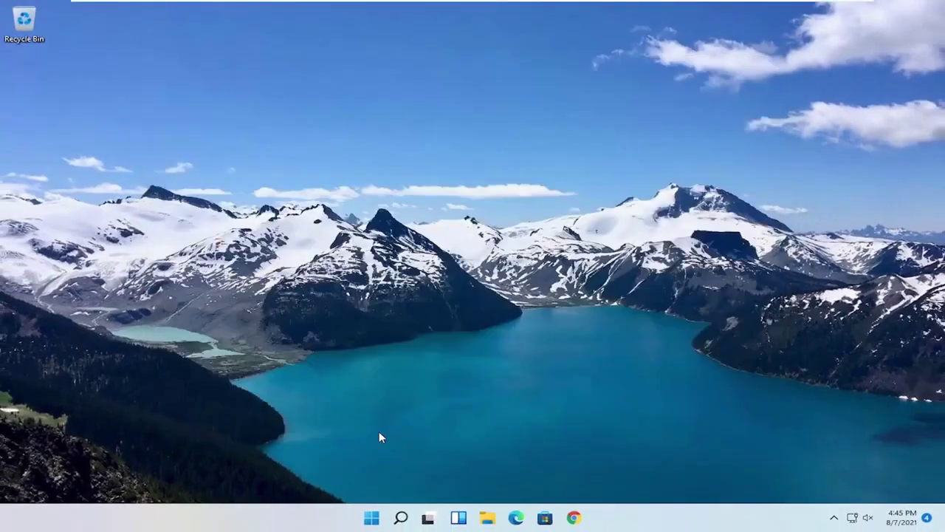
left_click(400, 526)
type("reged")
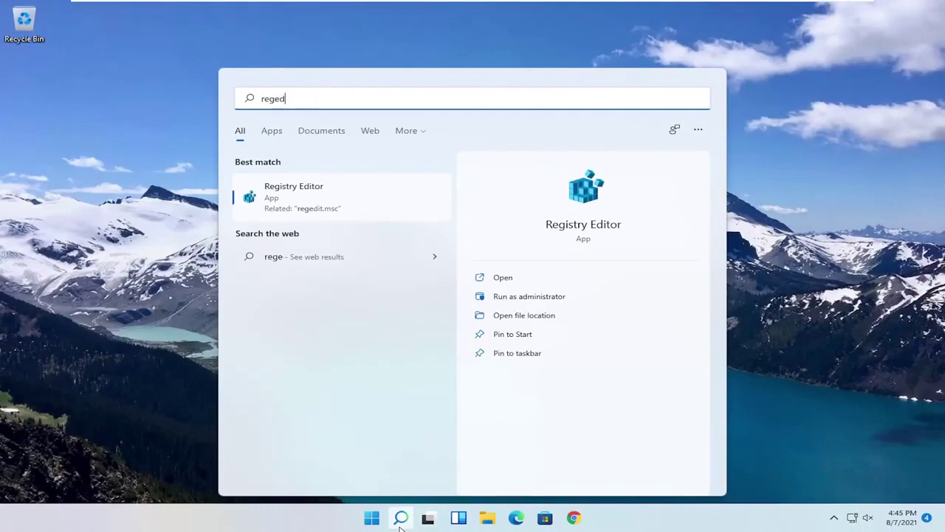
type("it")
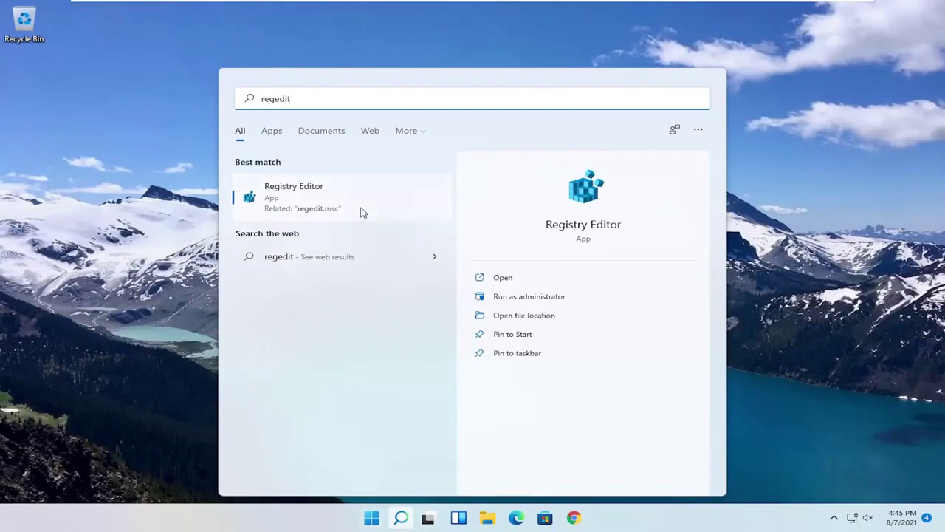
right_click(298, 199)
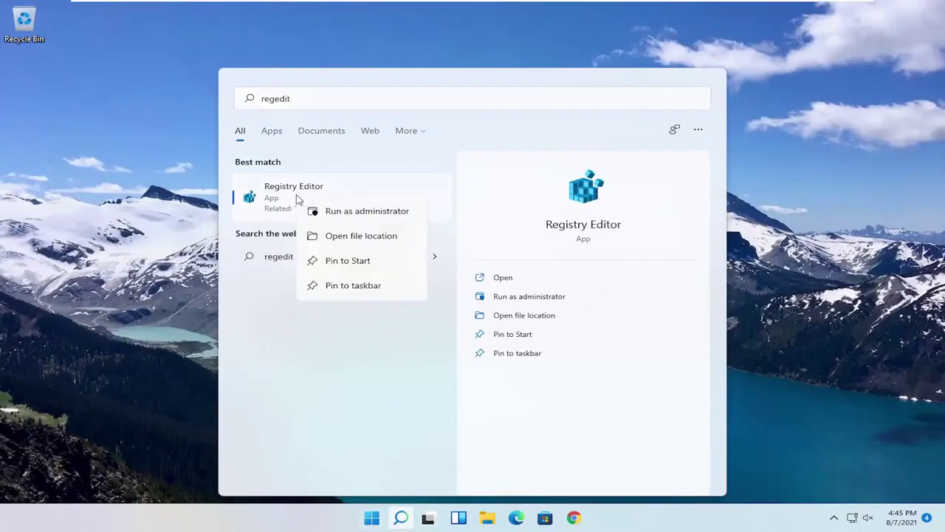
left_click(335, 212)
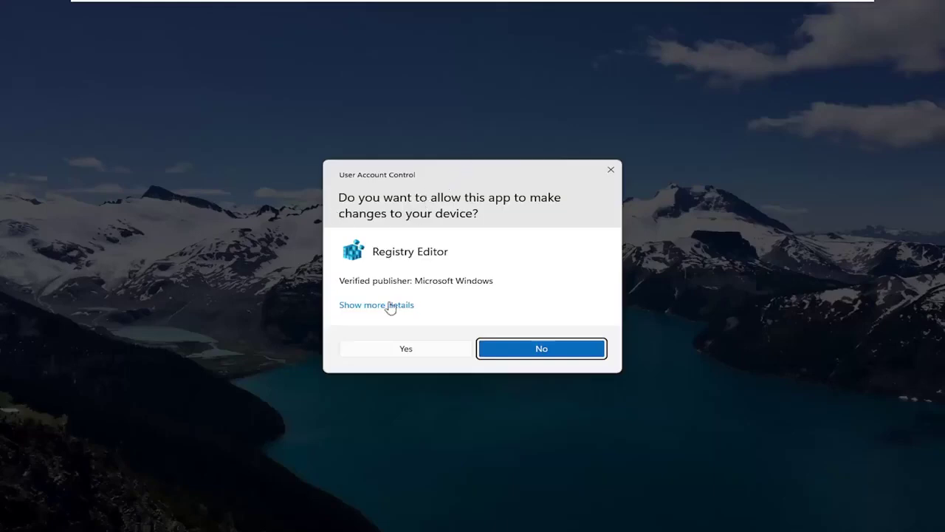
left_click(385, 352)
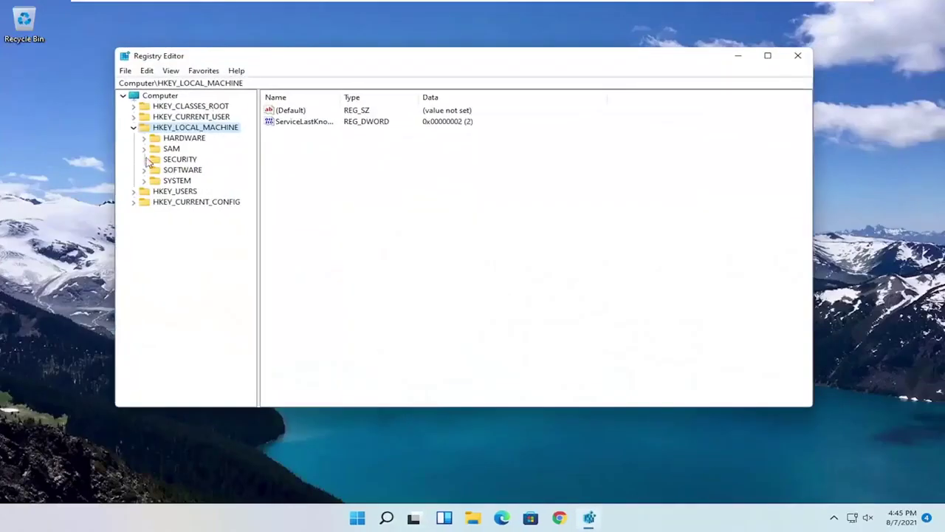
Collapse HKEY_LOCAL_MACHINE to the Computer root, then start a registry export to the Desktop and cancel it
left_click(134, 127)
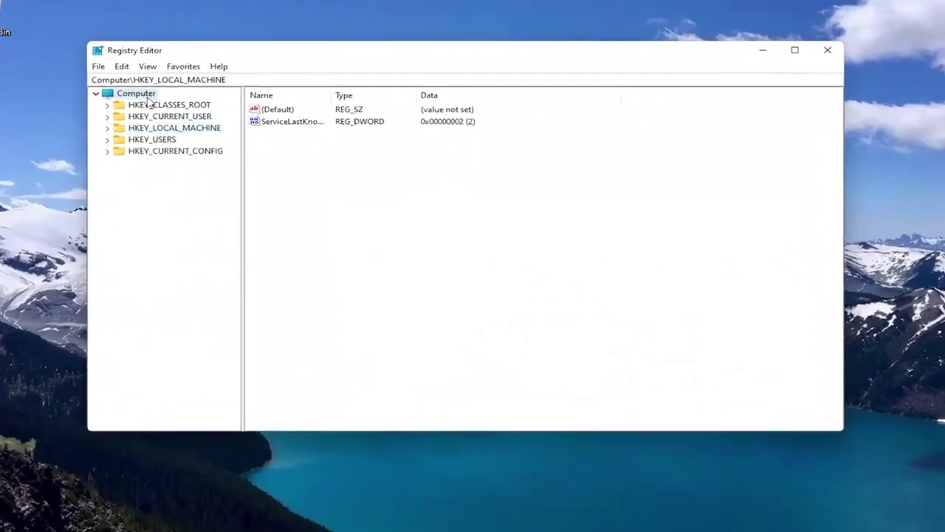
left_click(148, 96)
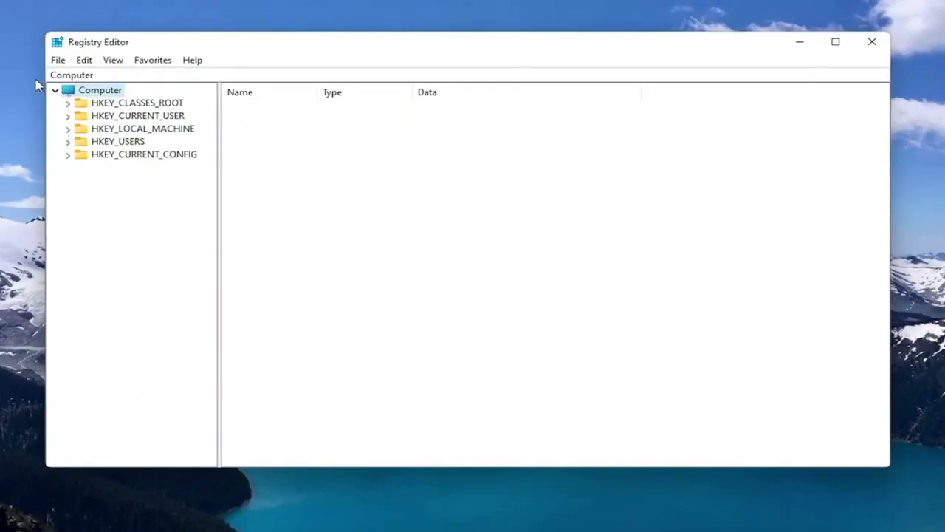
left_click(58, 60)
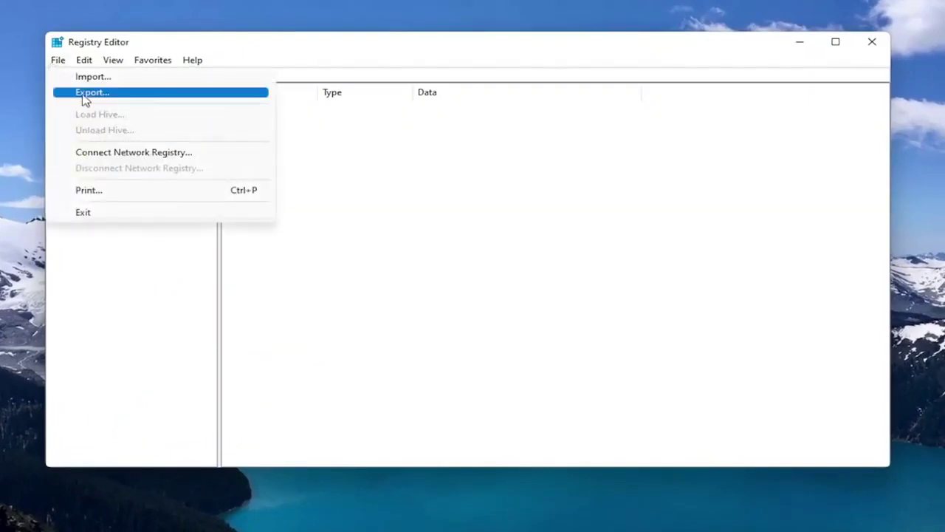
left_click(74, 94)
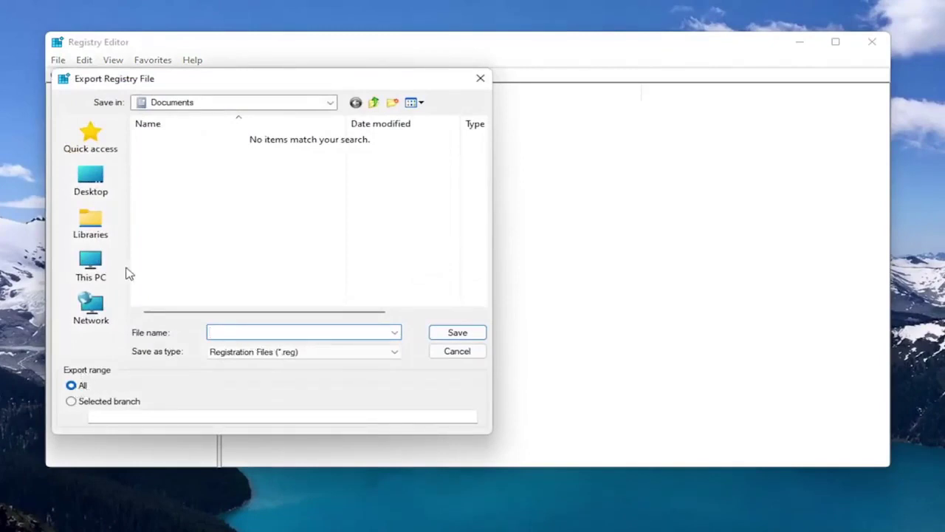
left_click(84, 185)
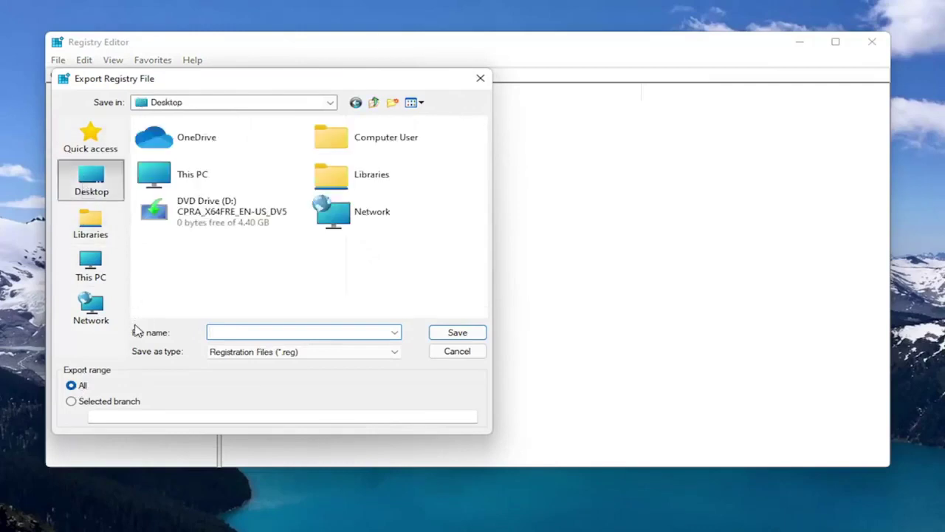
left_click(453, 354)
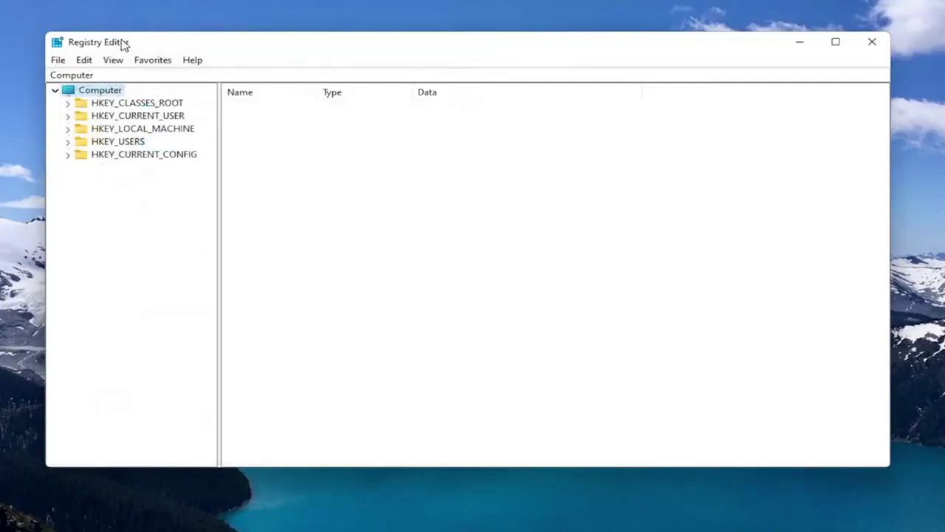
Start a registry import from the Desktop folder and cancel it without importing
left_click(56, 62)
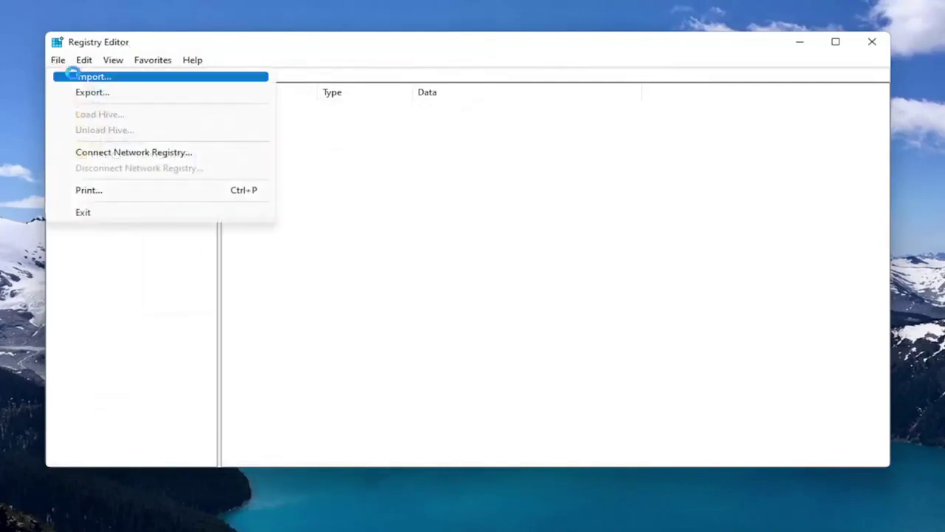
left_click(69, 77)
left_click(133, 194)
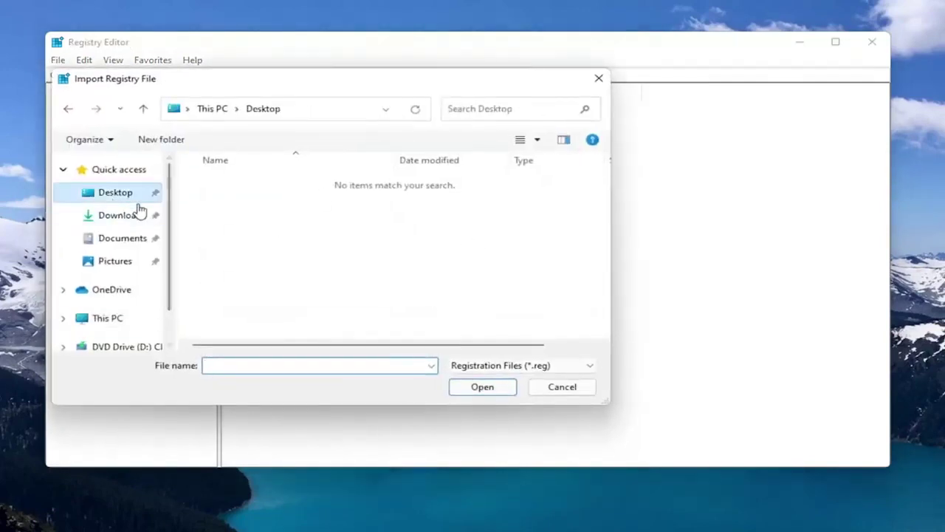
left_click(562, 386)
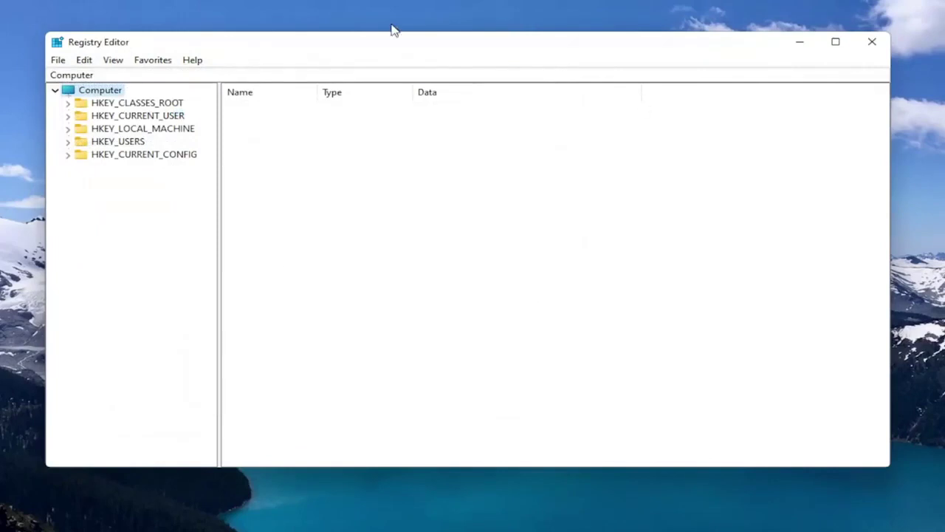
Navigate to HKLM\SOFTWARE\Policies\Microsoft\Windows Defender, showing its DisableAntiSpyware DWORD set to 1
left_click(168, 128)
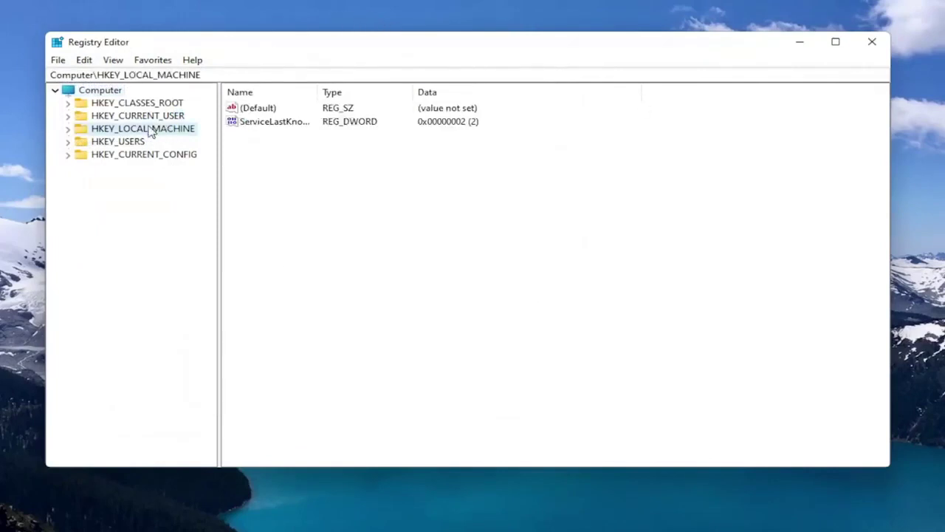
double_click(150, 131)
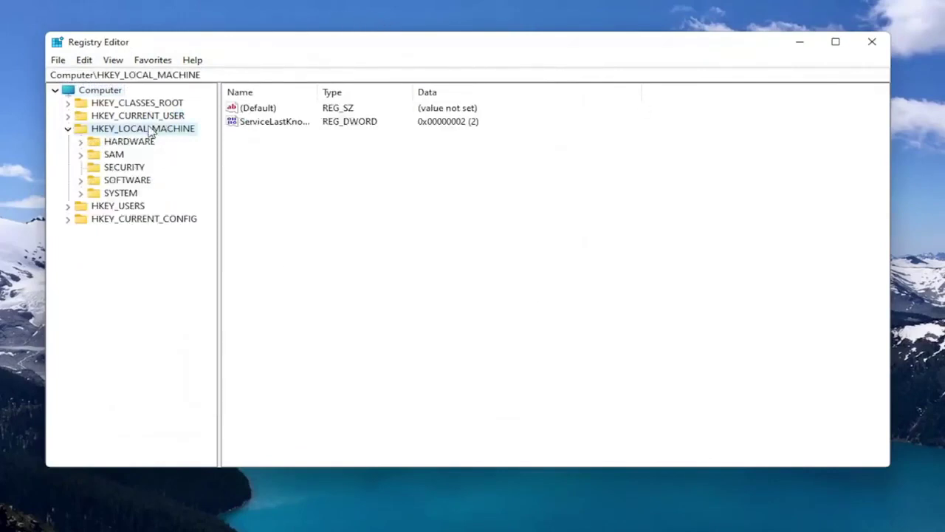
double_click(116, 181)
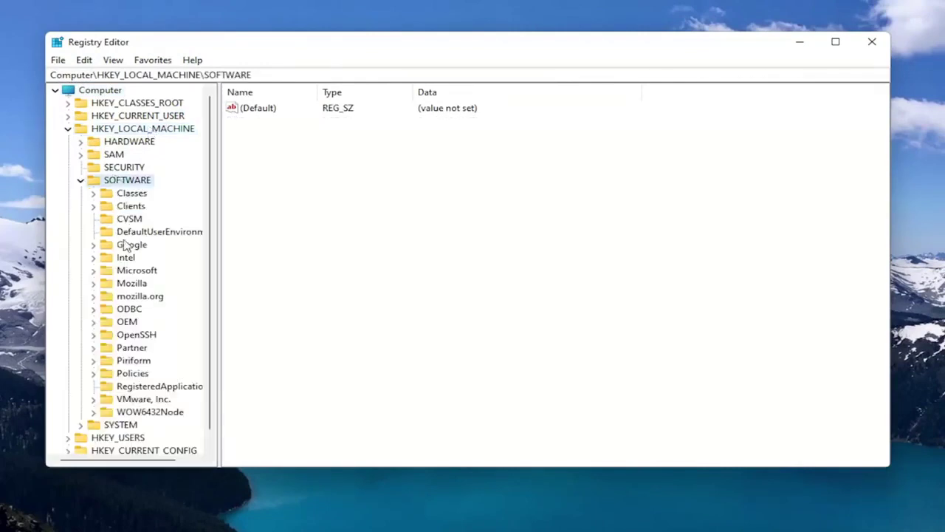
left_click(132, 375)
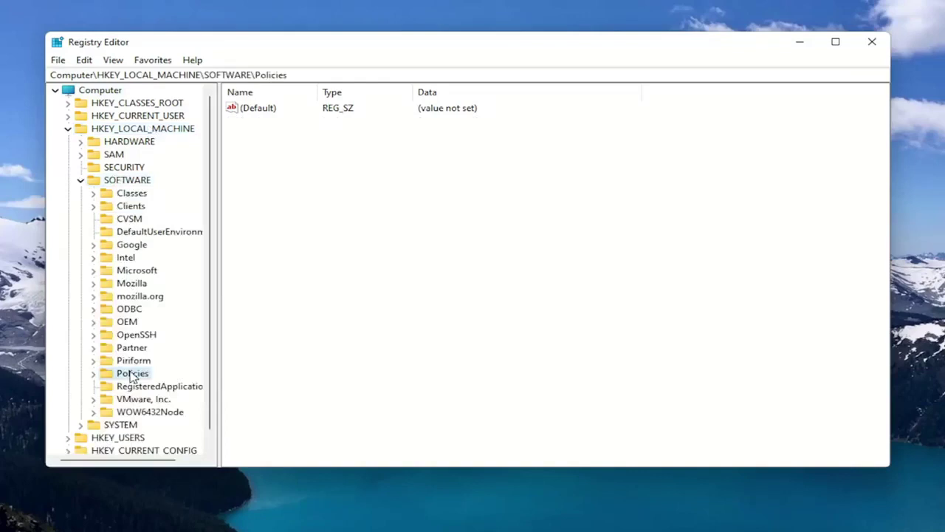
double_click(132, 374)
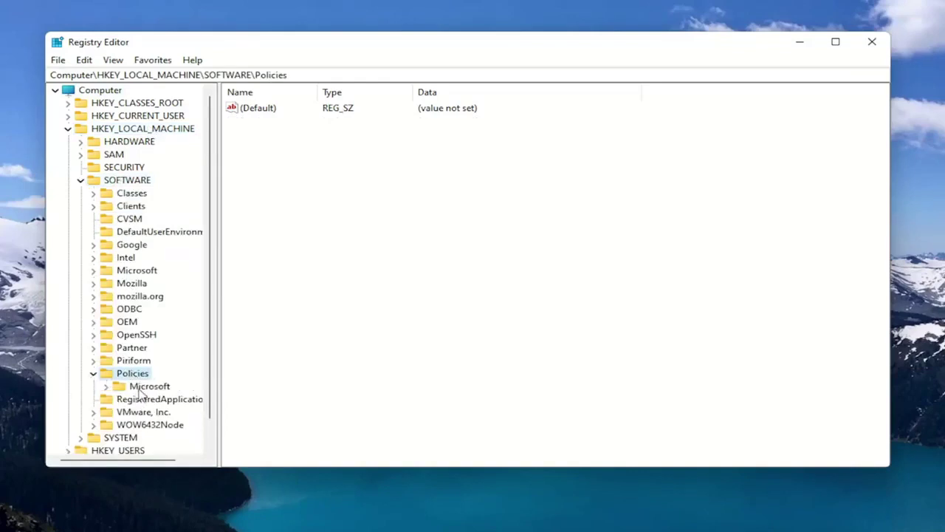
double_click(144, 388)
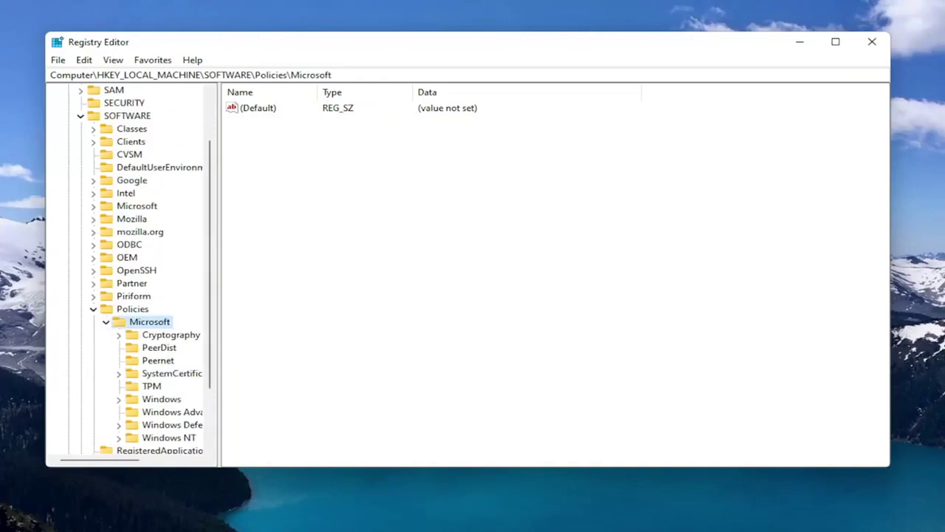
left_click_drag(220, 414, 299, 414)
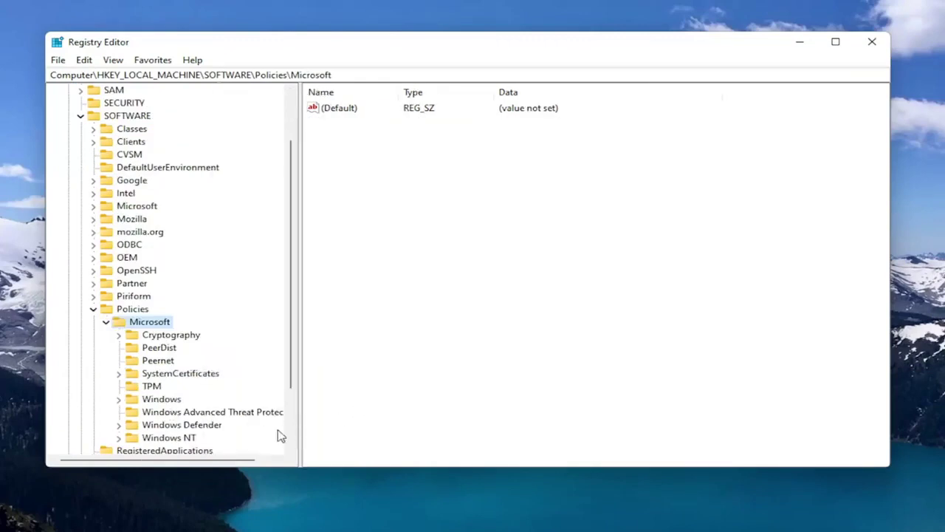
left_click(189, 426)
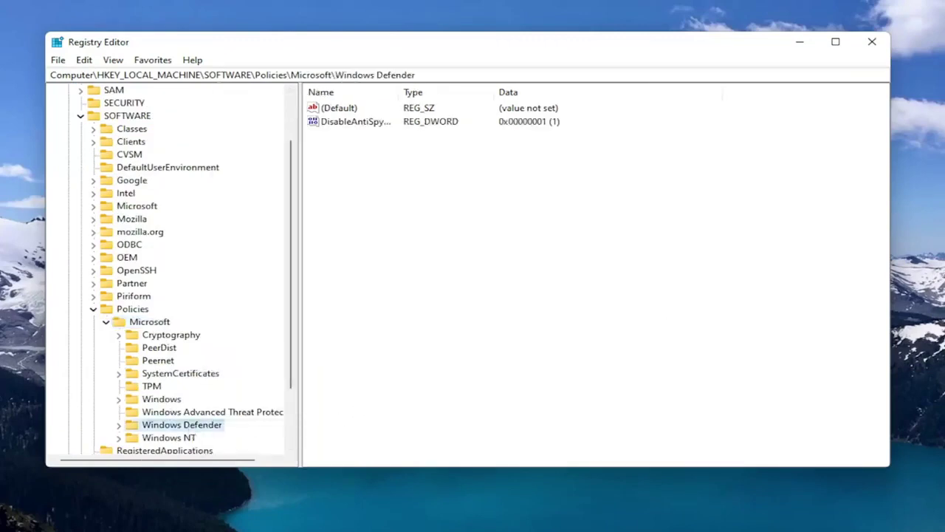
left_click(438, 200)
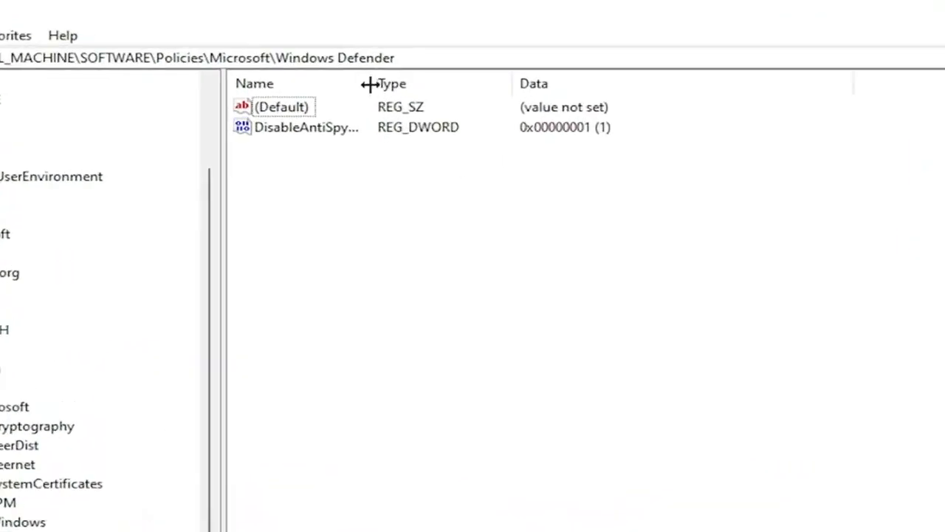
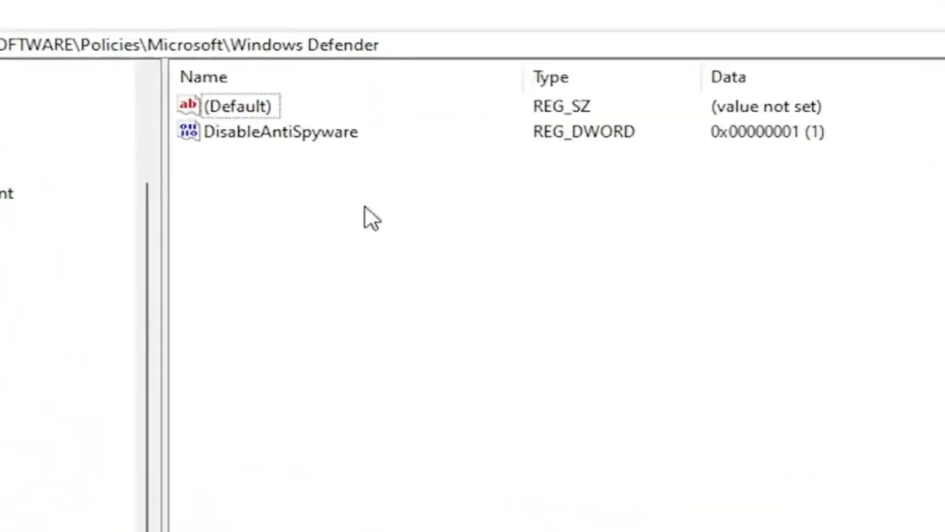
right_click(369, 217)
mouse_move(458, 235)
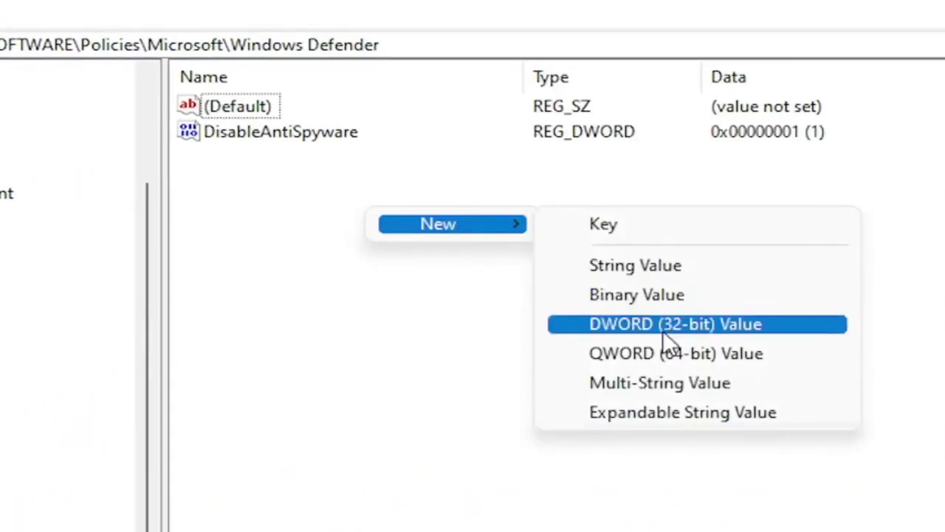
left_click(453, 341)
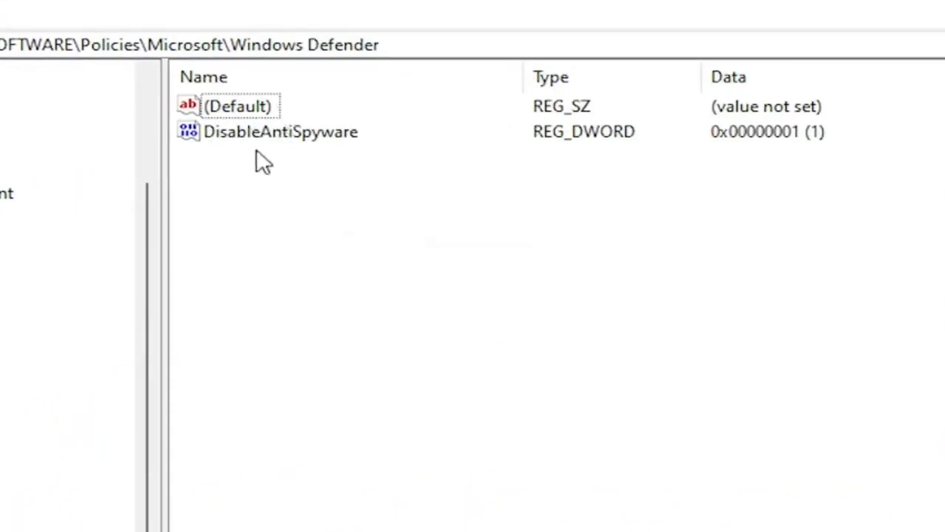
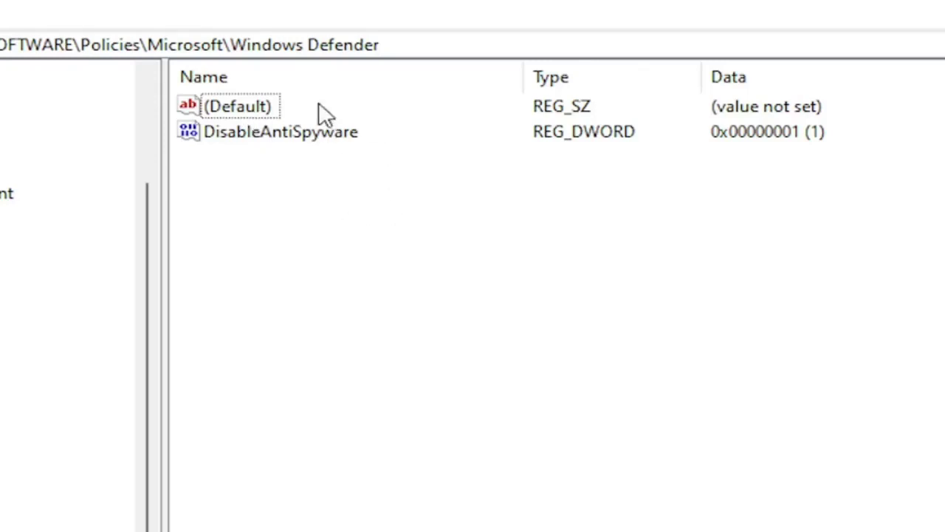
Open the DisableAntiSpyware DWORD under Windows Defender policies to confirm its value data is 1
double_click(294, 134)
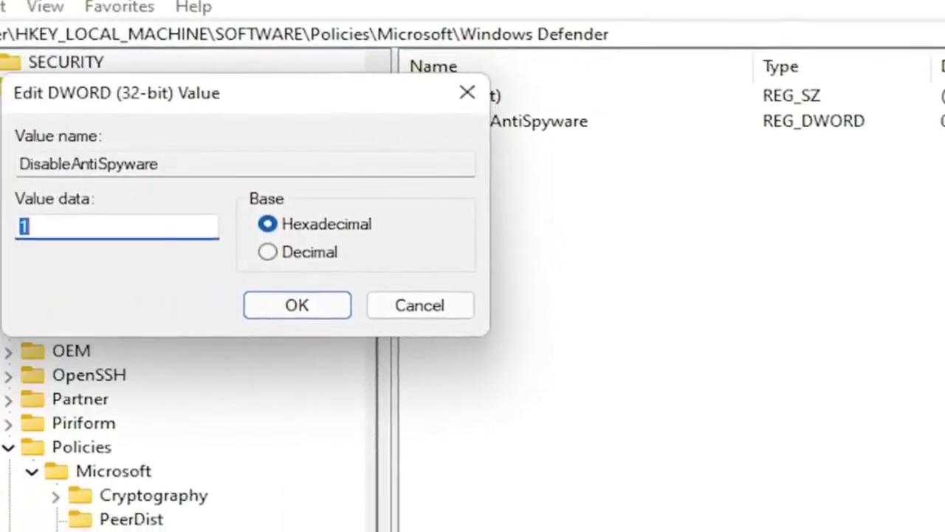
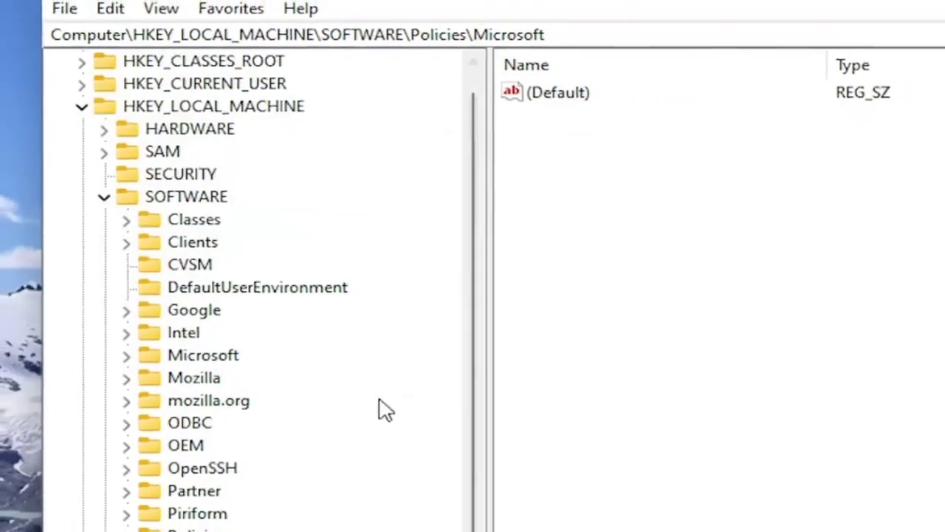
Collapse the SOFTWARE and HKEY_LOCAL_MACHINE branches, then exit Registry Editor to the Windows 11 desktop
left_click(104, 196)
left_click(82, 106)
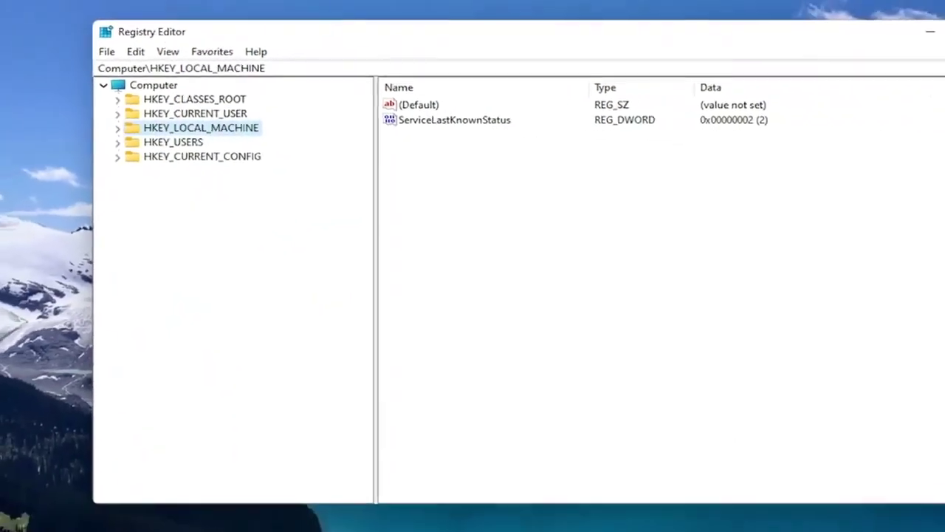
left_click(918, 40)
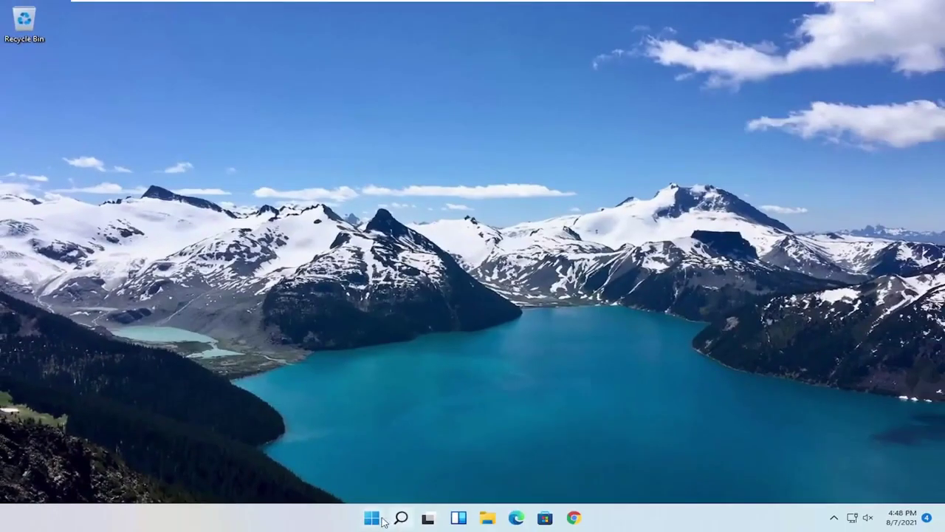
right_click(373, 519)
mouse_move(363, 477)
left_click(469, 494)
key("alt+shift")
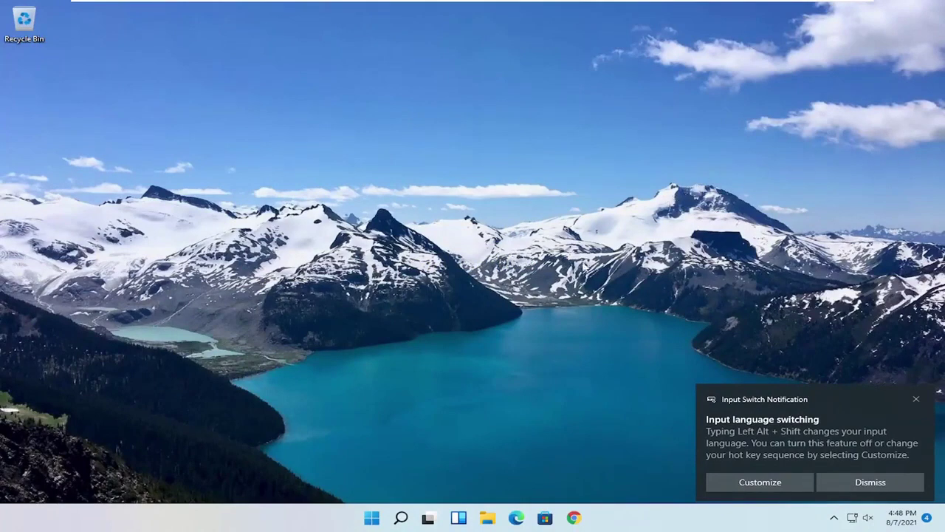
left_click(917, 398)
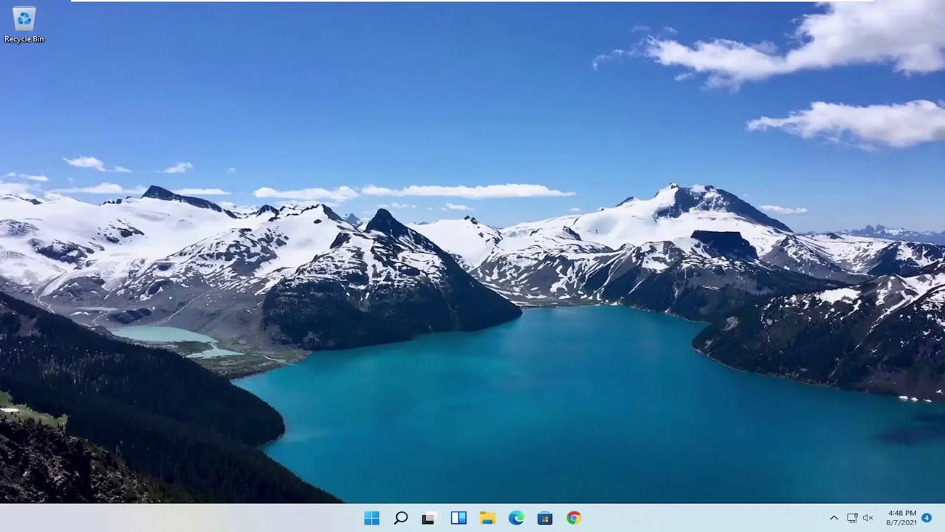